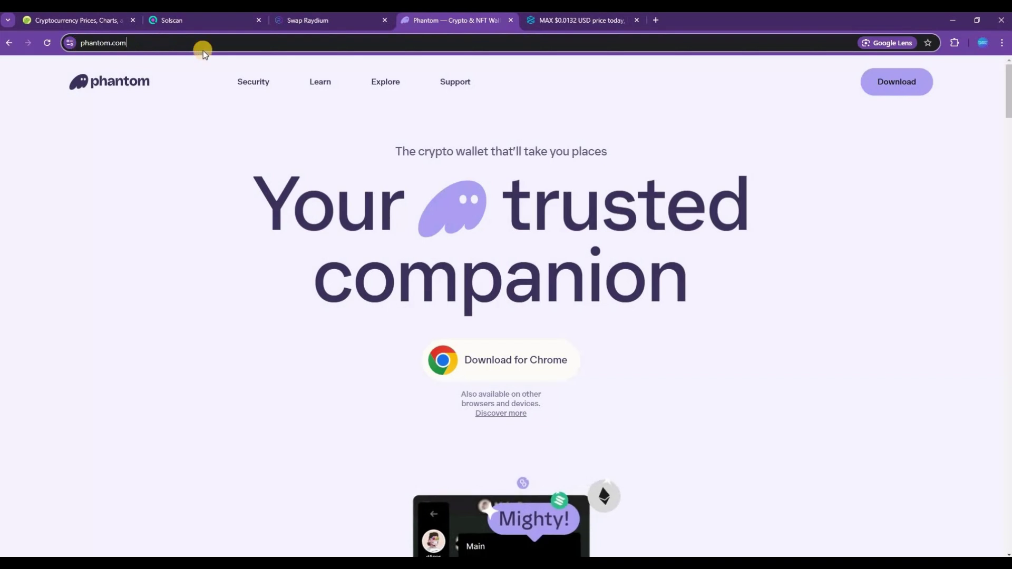
- Open the download page on phantom.com and look over the desktop browser versions of the wallet
click(203, 48)
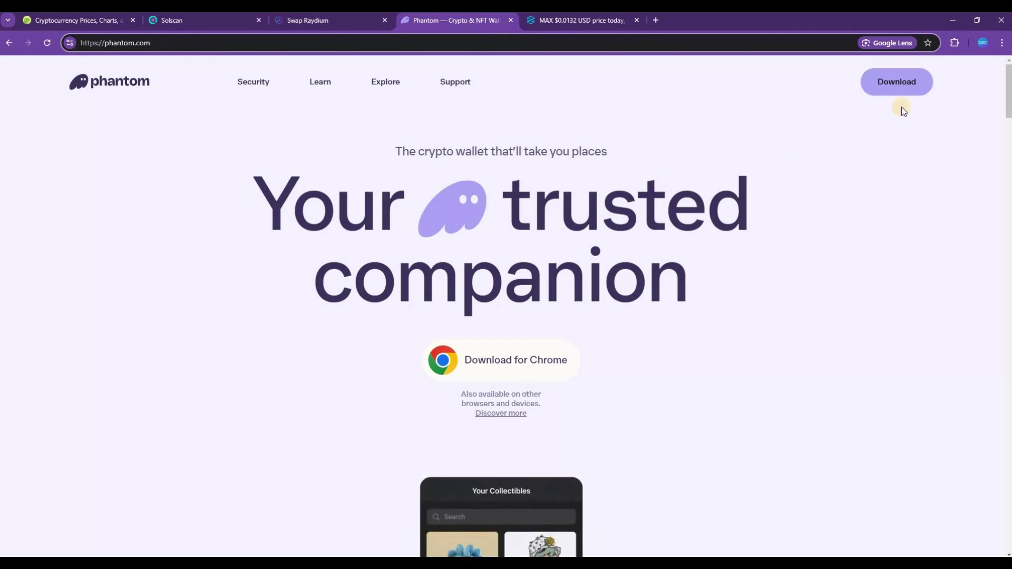
click(897, 90)
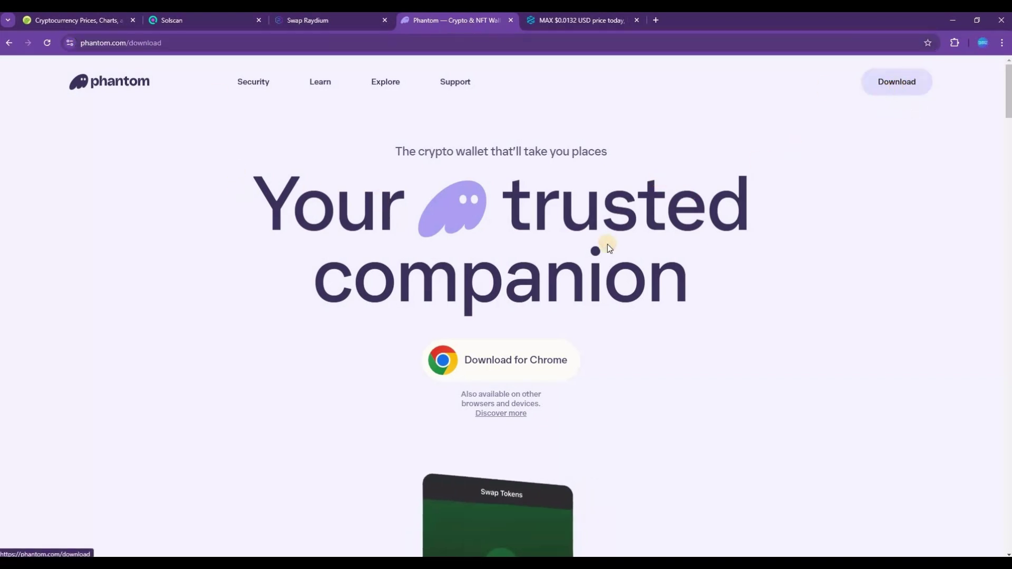
scroll(517, 226, down, 5)
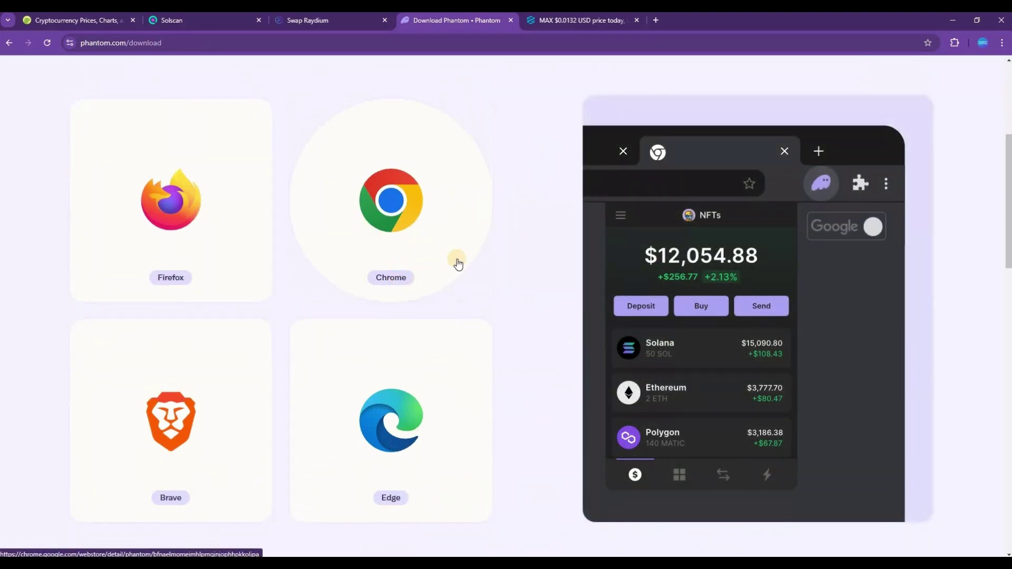
scroll(410, 451, up, 4)
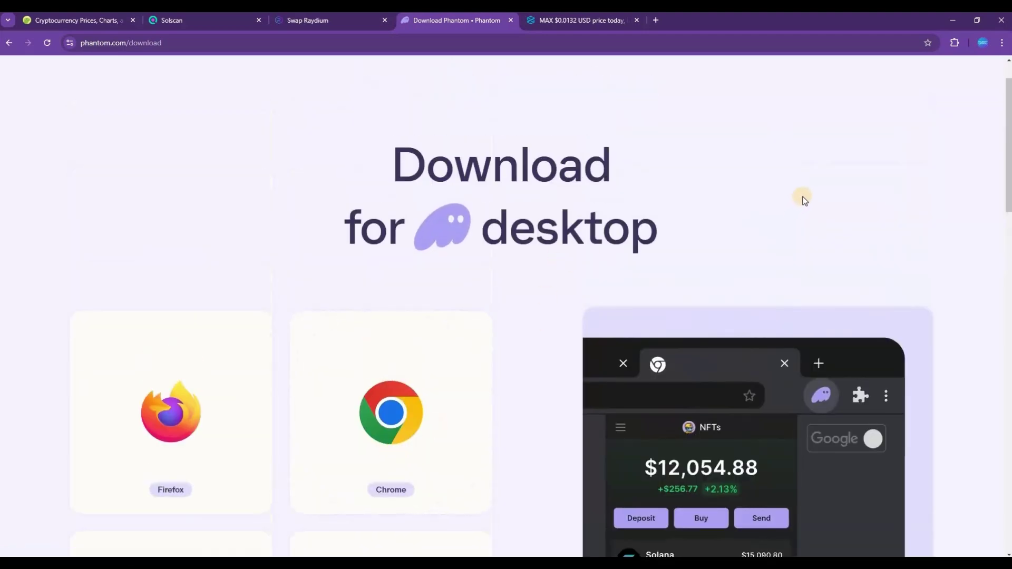
scroll(643, 273, up, 1)
scroll(406, 372, down, 3)
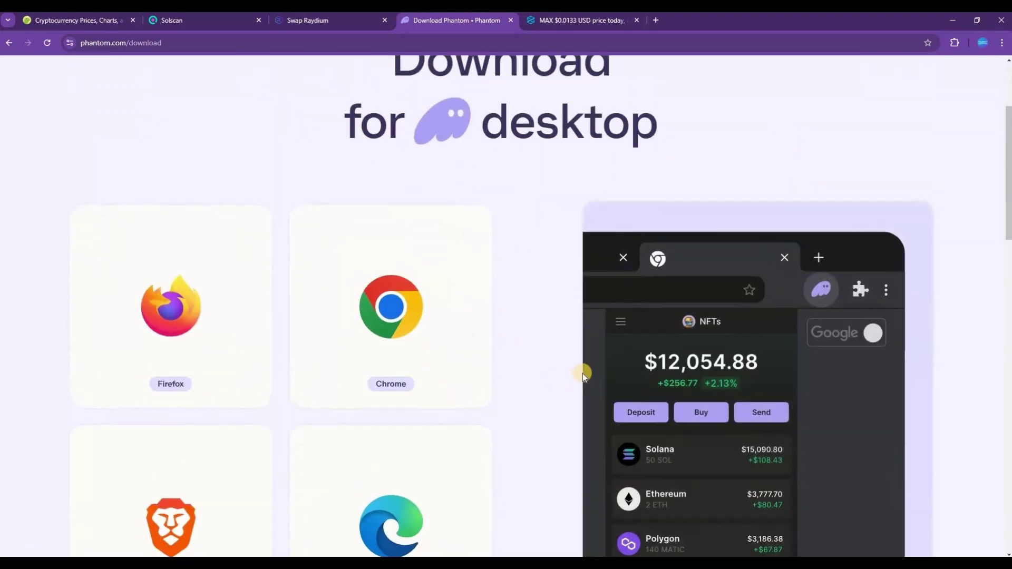
scroll(643, 338, up, 3)
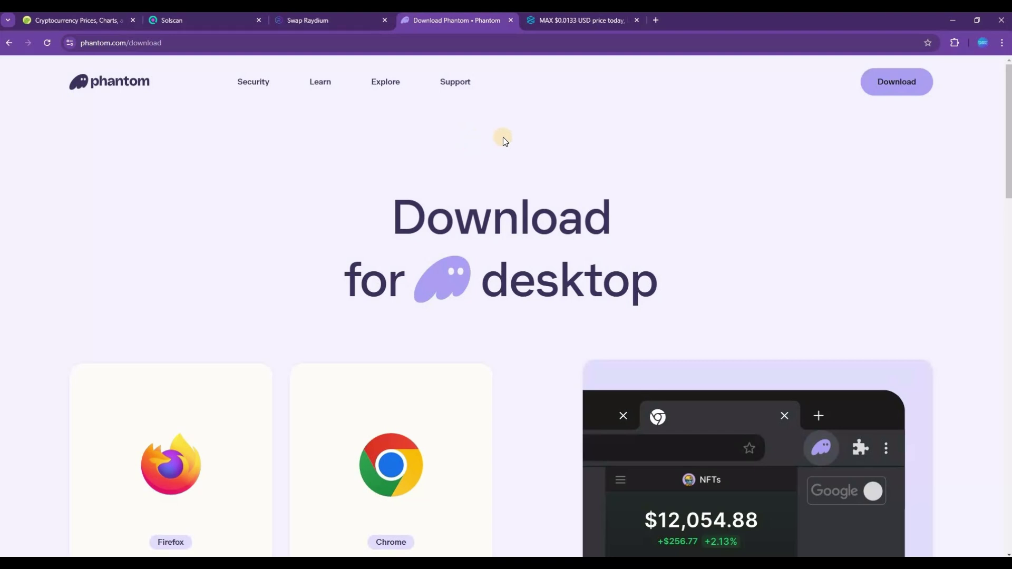
- Pin the Phantom extension to the browser and open the wallet
click(955, 44)
click(843, 144)
click(936, 42)
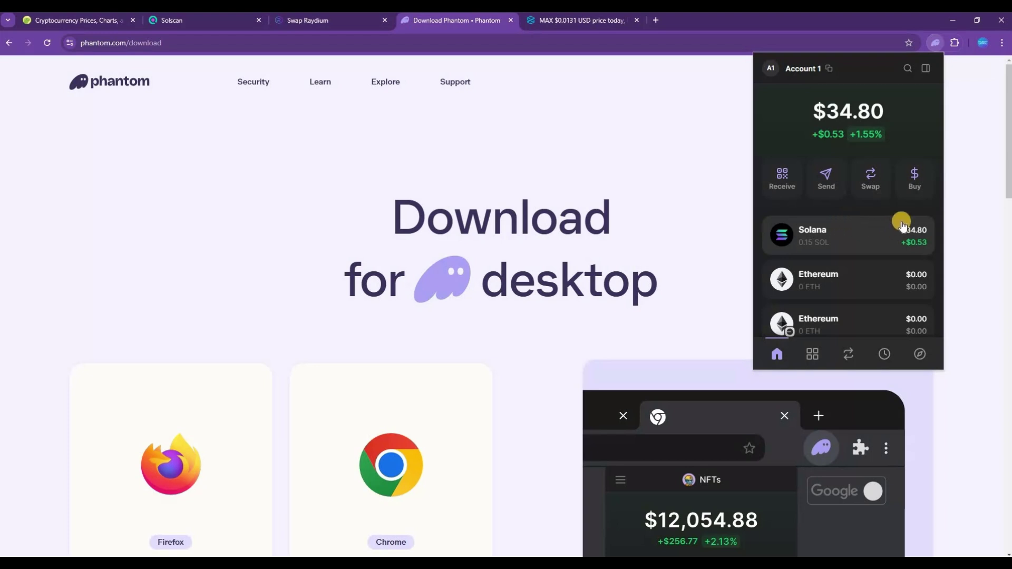
- Set up a Solana purchase of 50 USD in the wallet, back out without buying, and close the wallet
click(914, 182)
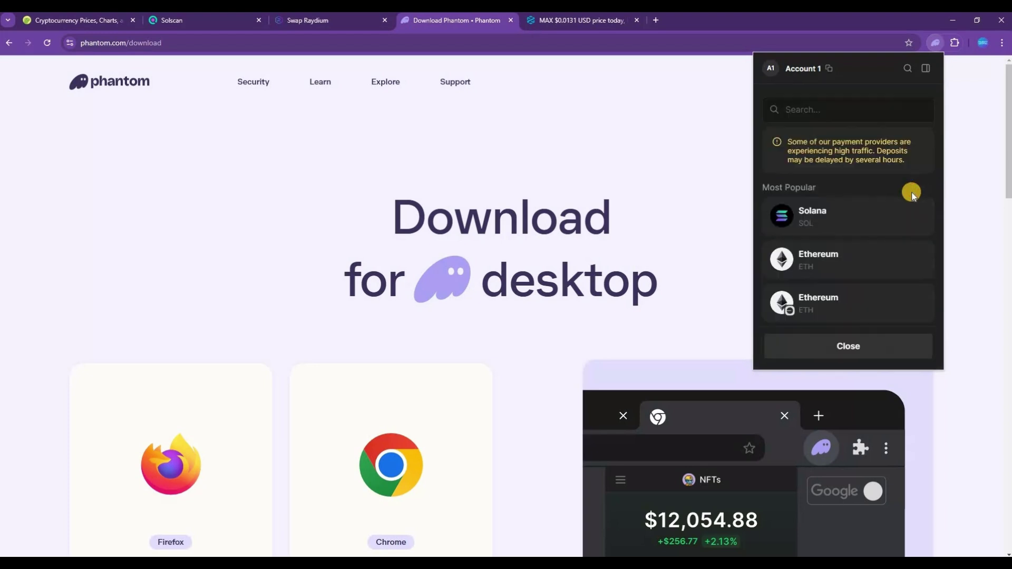
click(831, 221)
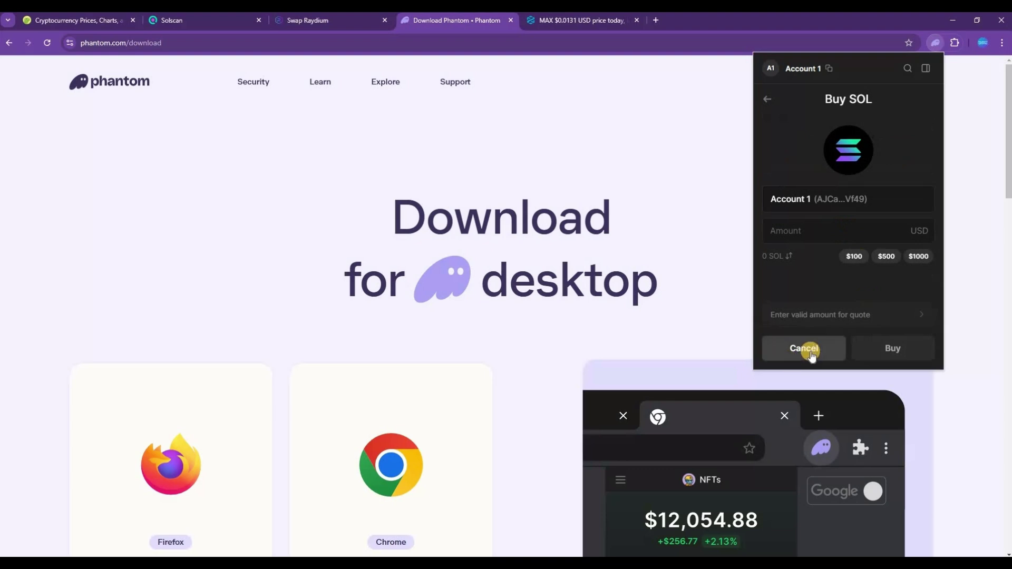
click(812, 232)
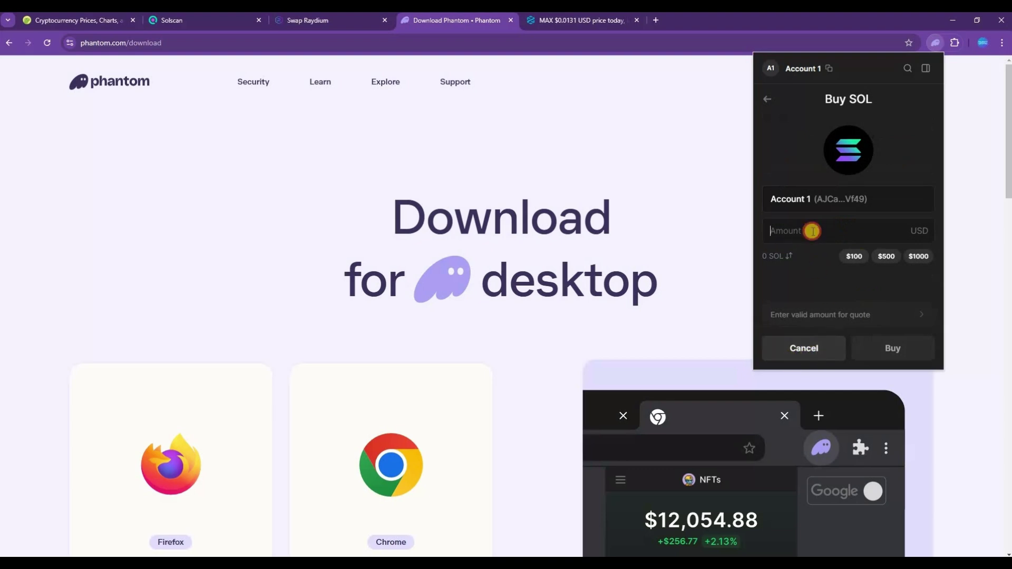
text(50)
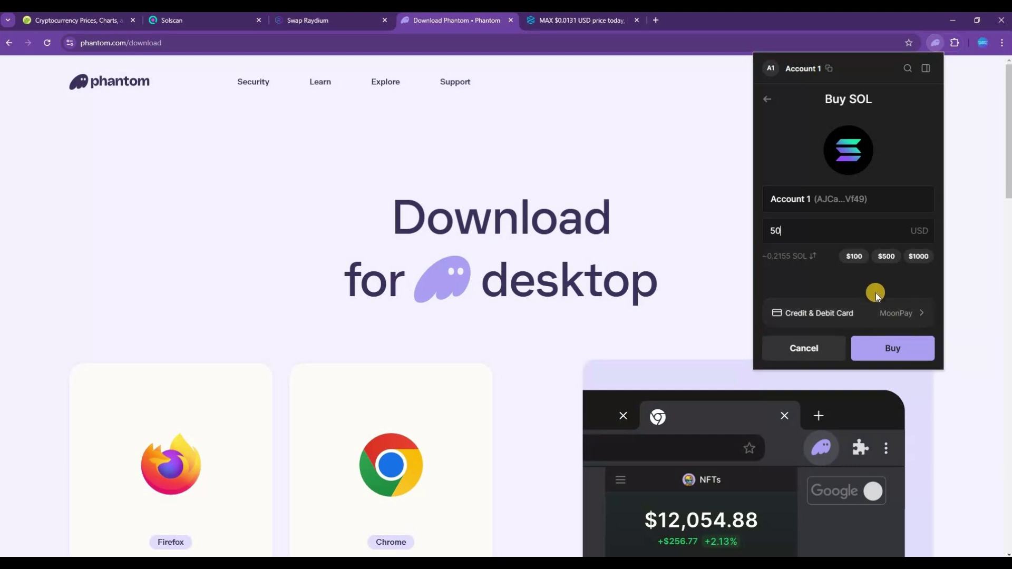
click(768, 102)
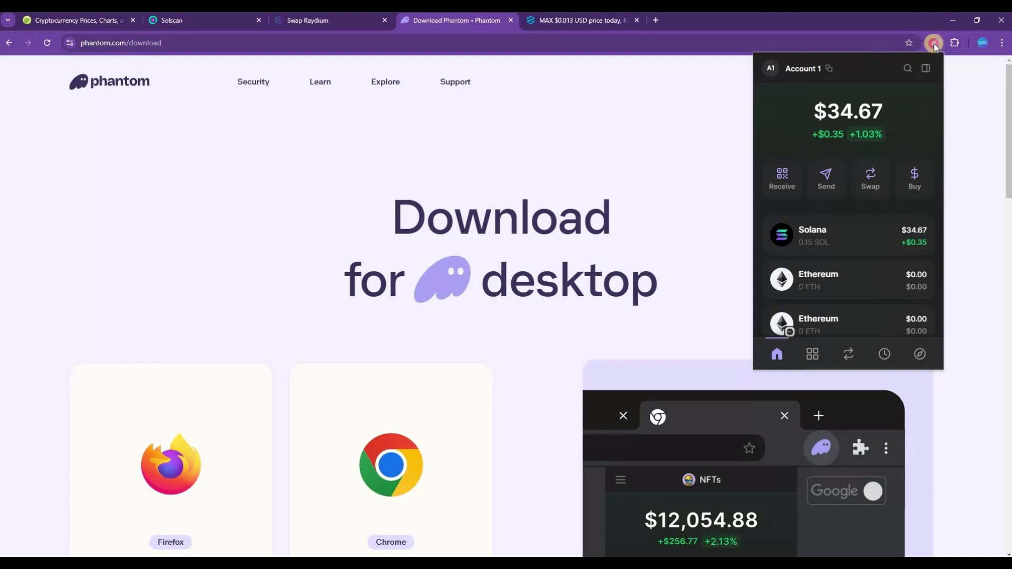
click(463, 179)
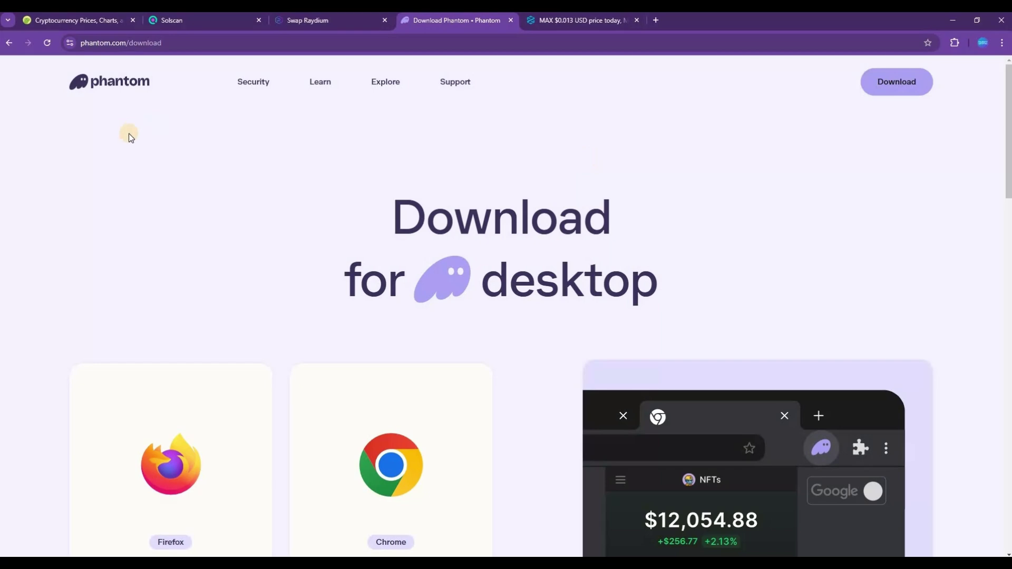
- Search CoinGecko for the MAX coin, open its page, and examine its market and contract information
click(69, 22)
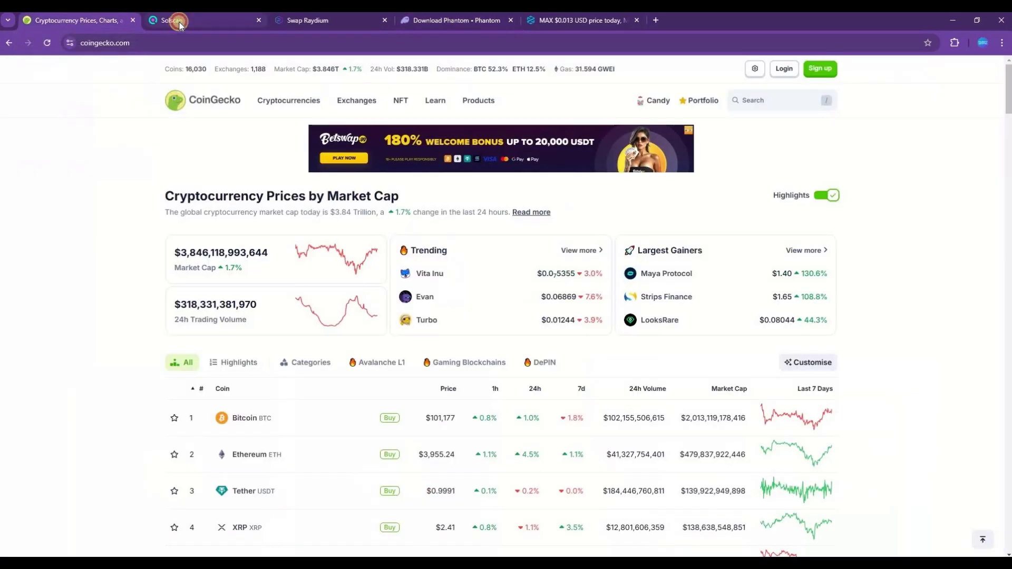
click(178, 22)
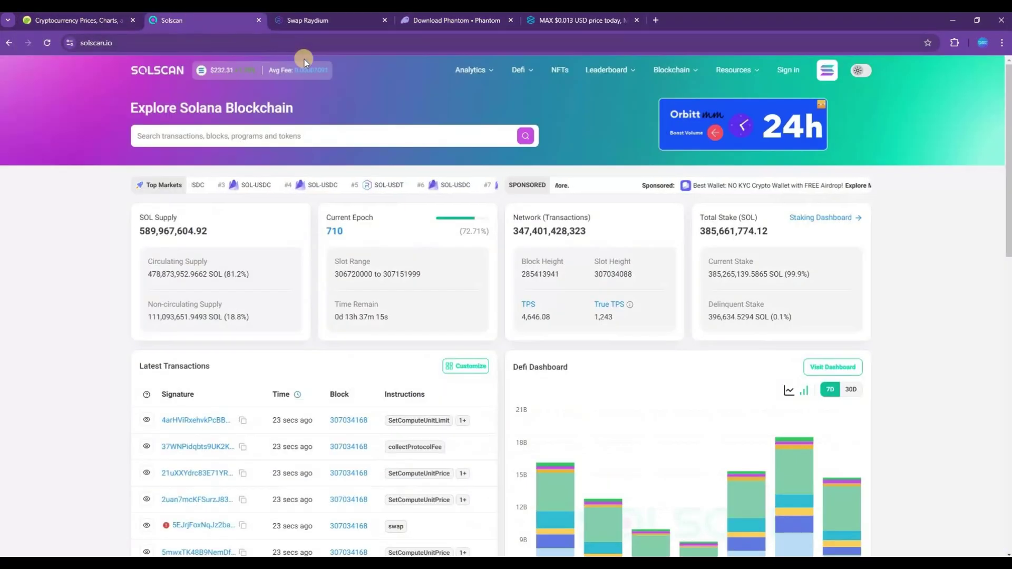
click(72, 22)
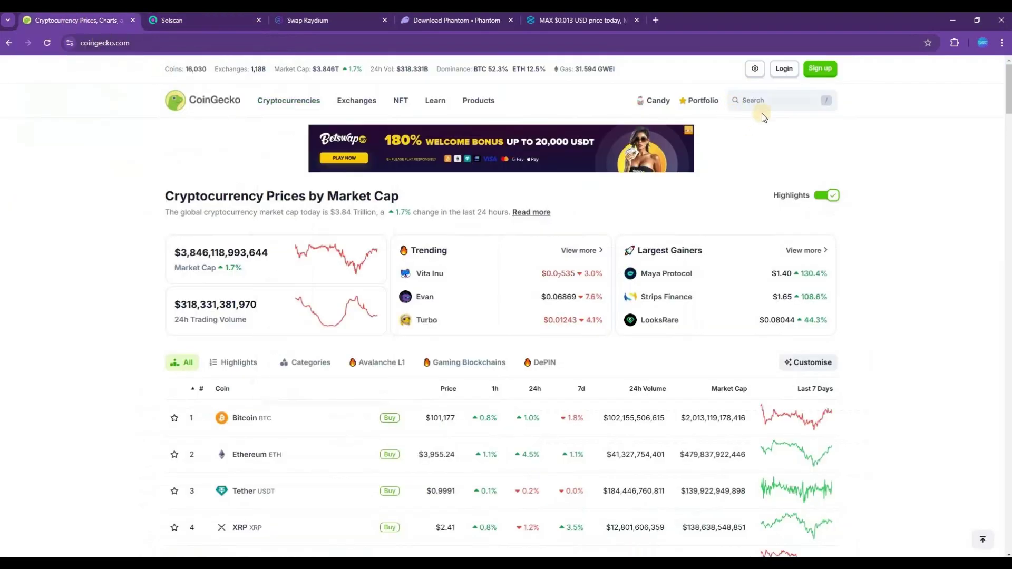
click(759, 101)
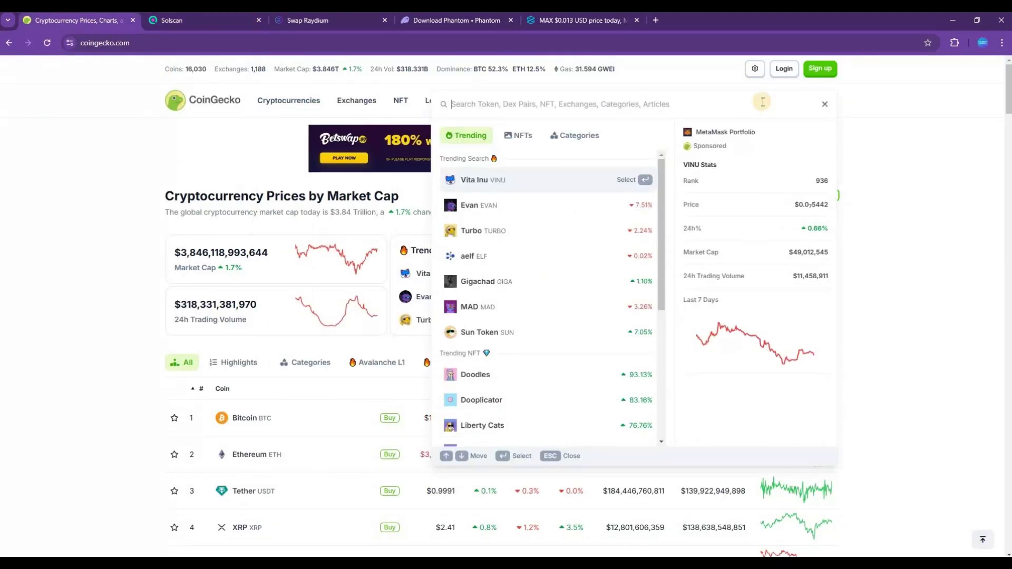
text(m)
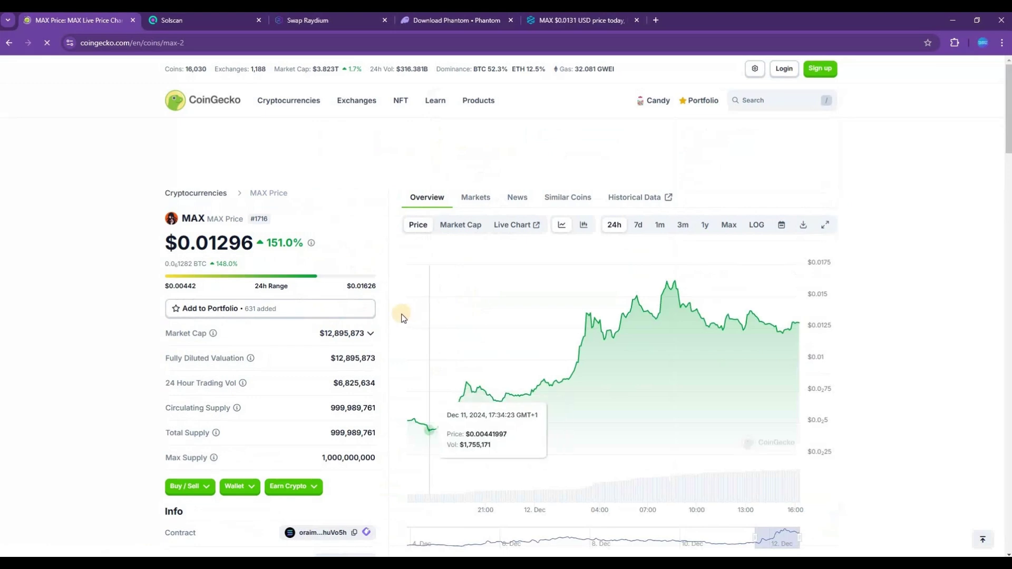
scroll(103, 241, down, 5)
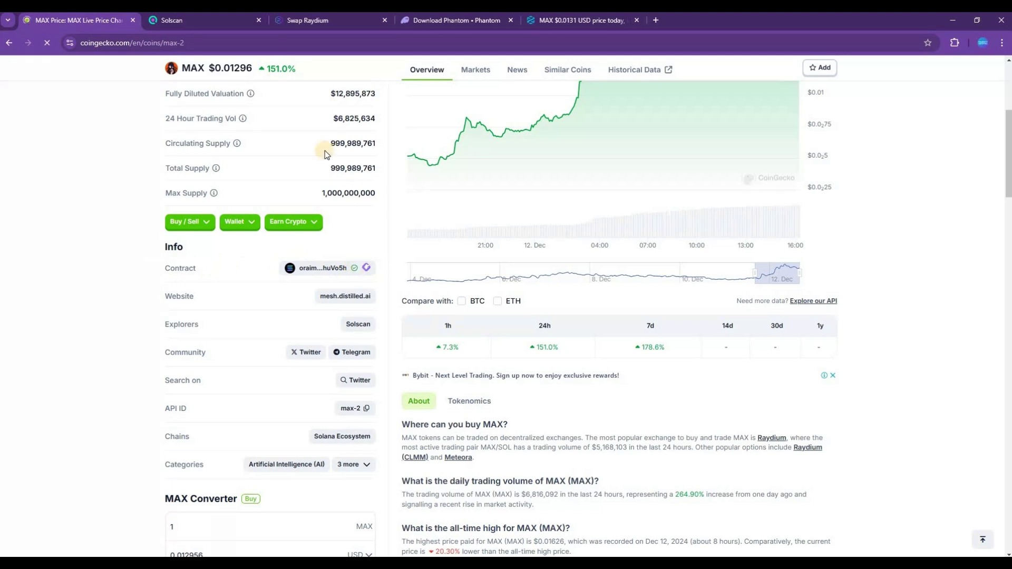
- Search Solscan for "max", open the MAX (MAX) token page, and copy its token address
click(202, 20)
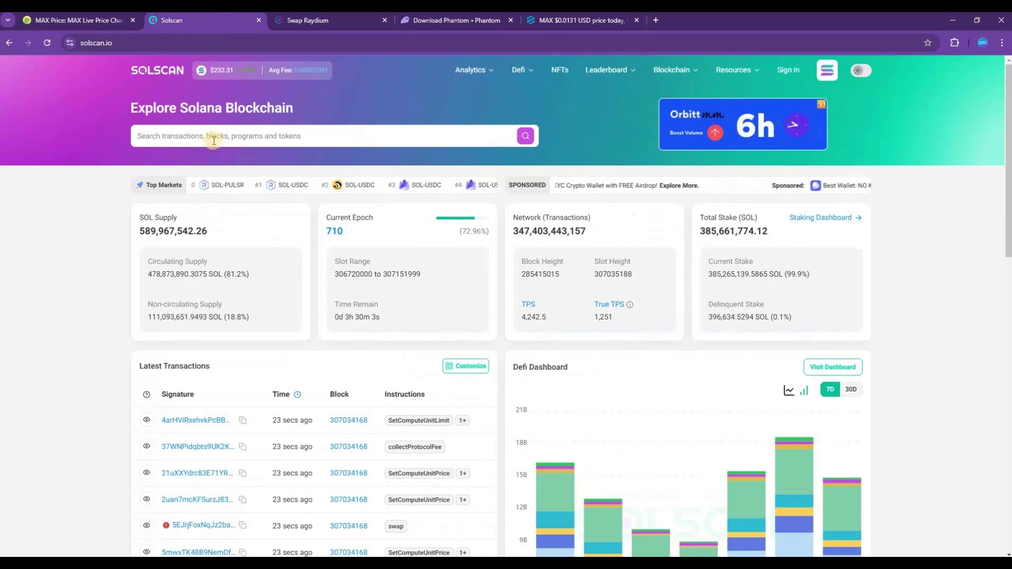
click(211, 138)
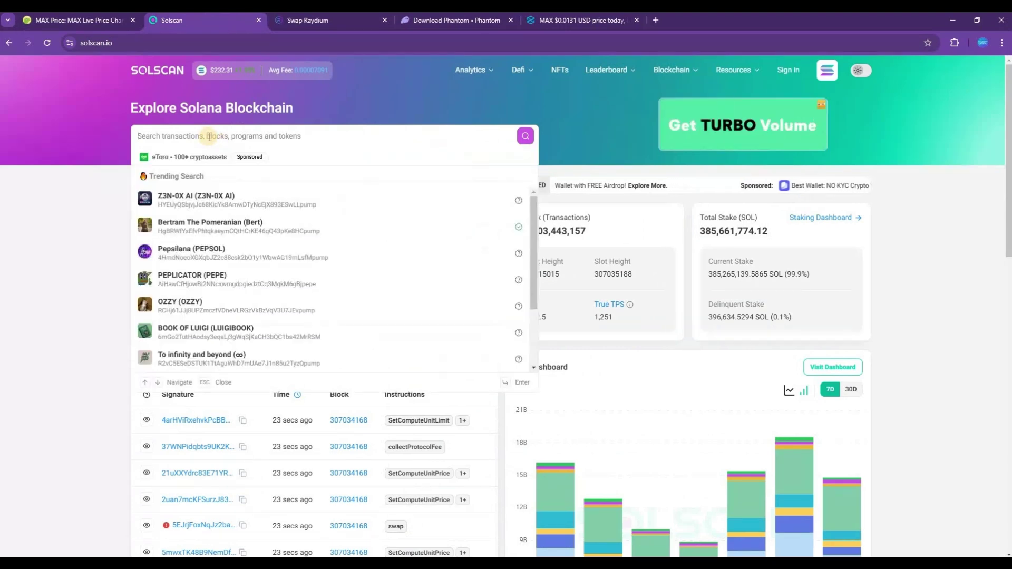
text(max)
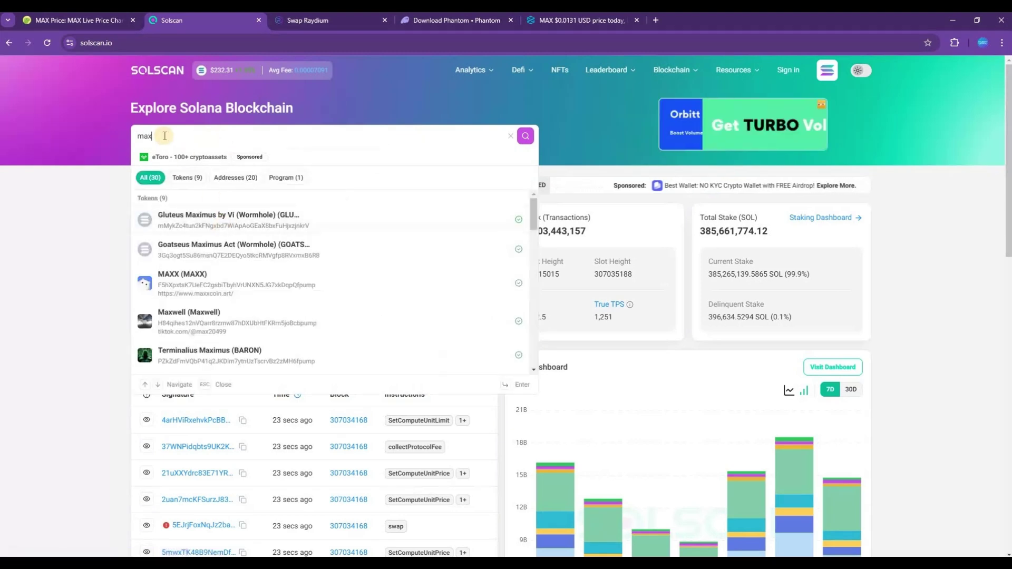
scroll(248, 284, down, 2)
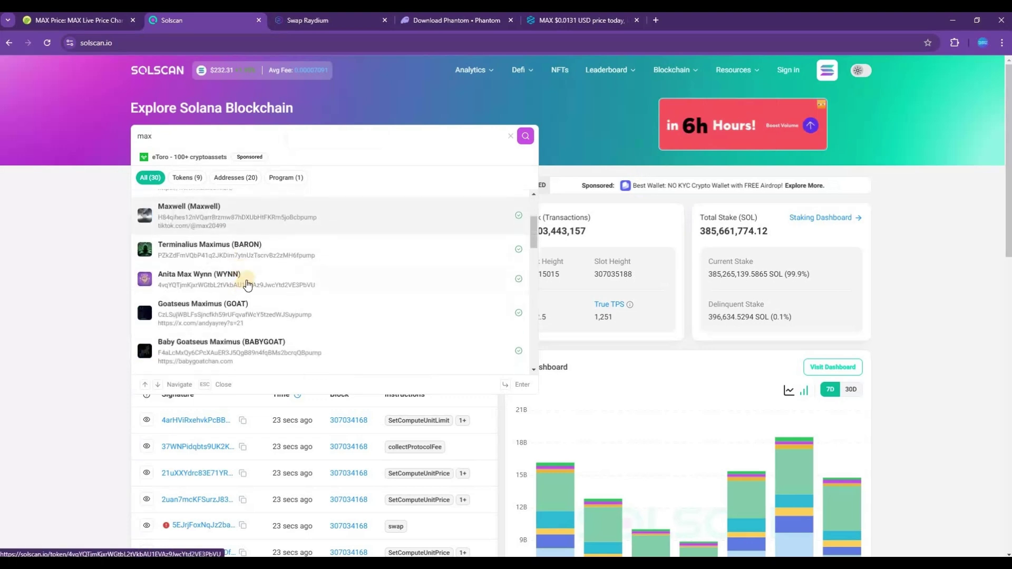
scroll(247, 285, down, 2)
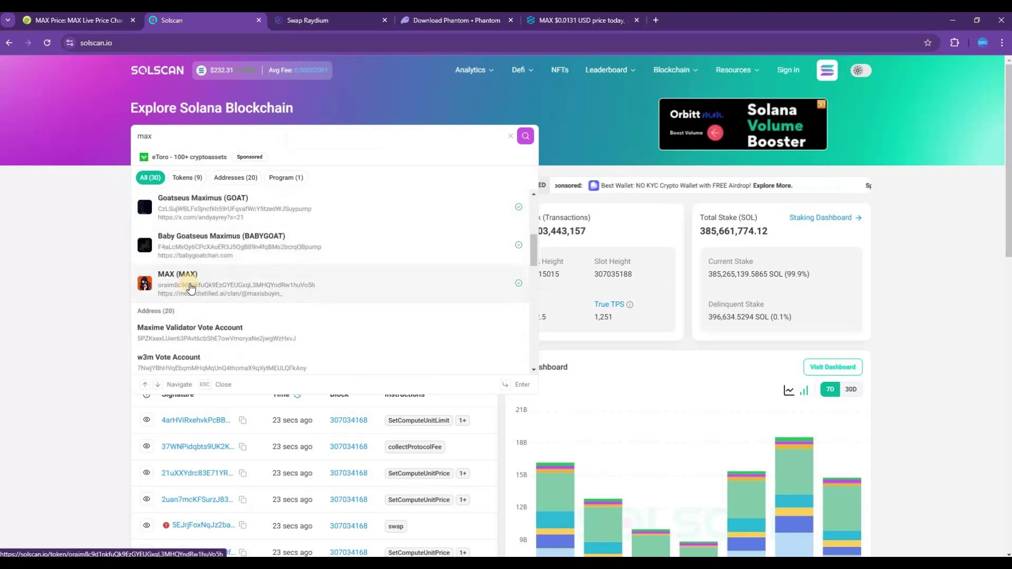
click(191, 288)
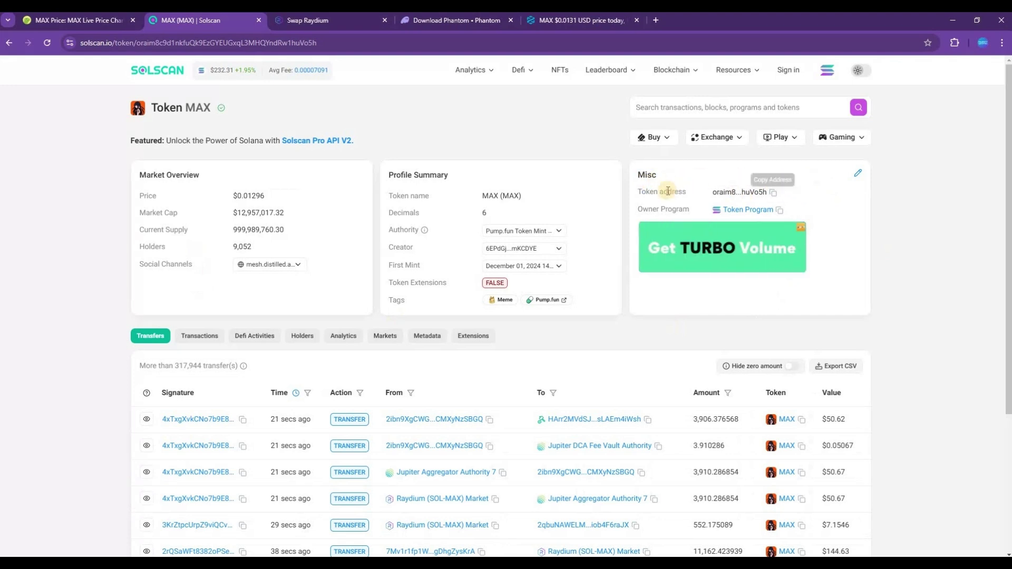
click(774, 193)
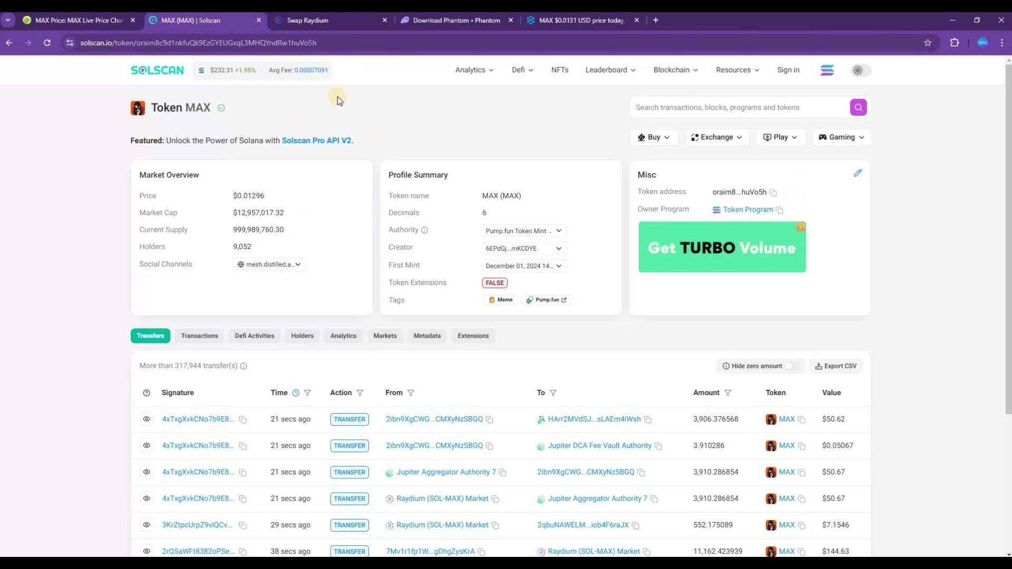
- Switch to the Raydium swap page and connect the Phantom wallet, dismissing the connection notice
click(321, 23)
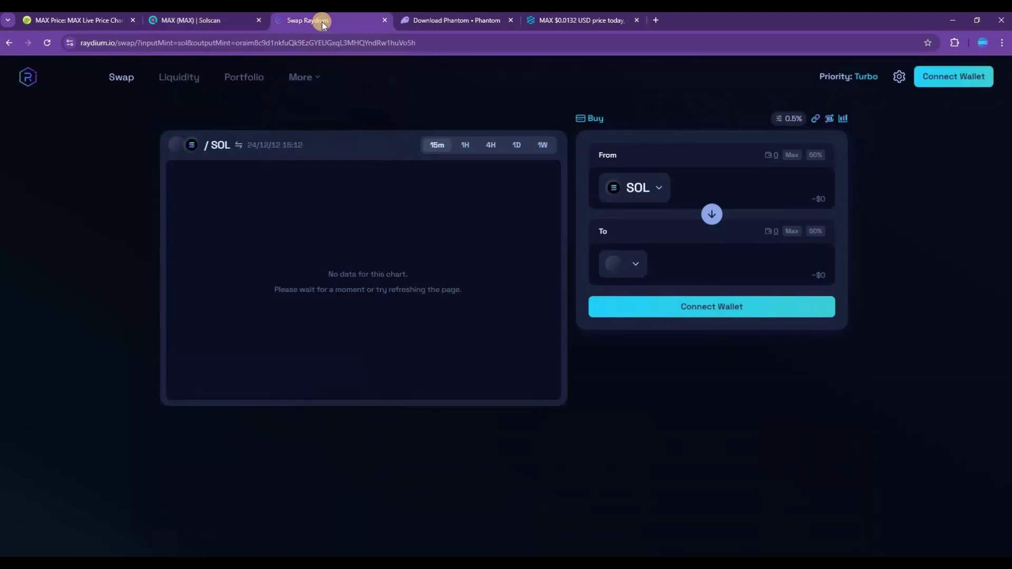
click(80, 43)
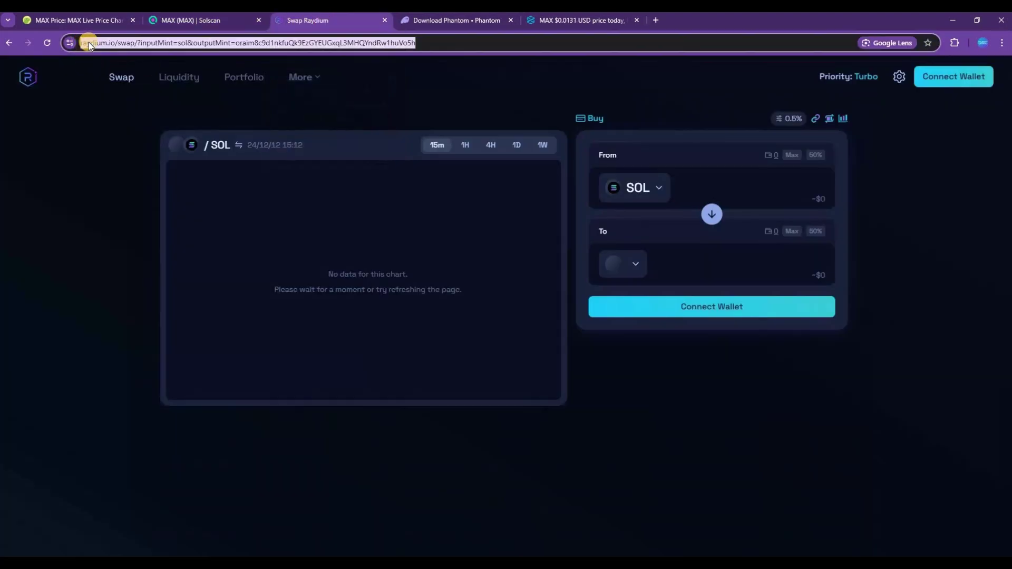
click(479, 87)
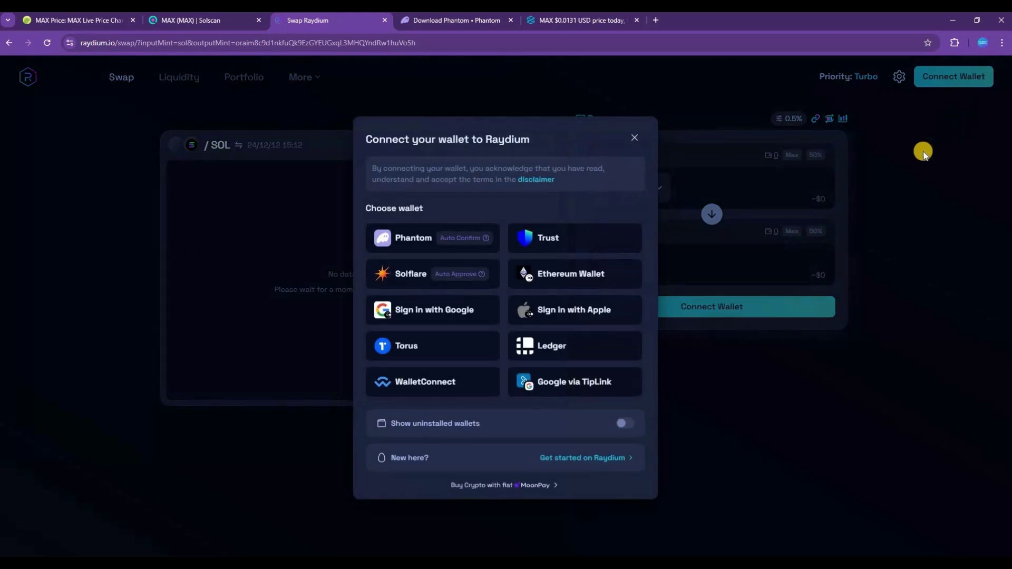
click(410, 246)
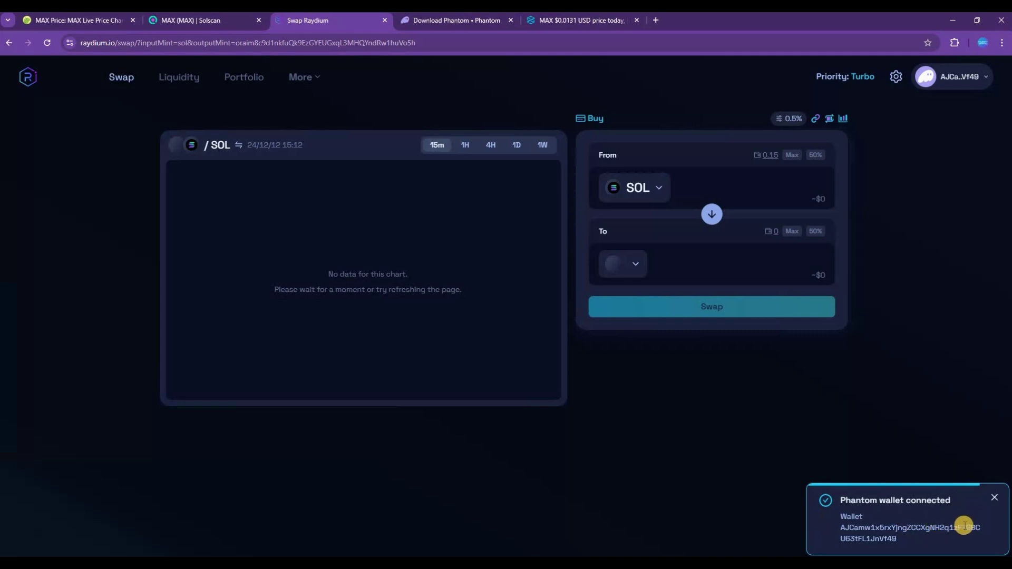
click(996, 499)
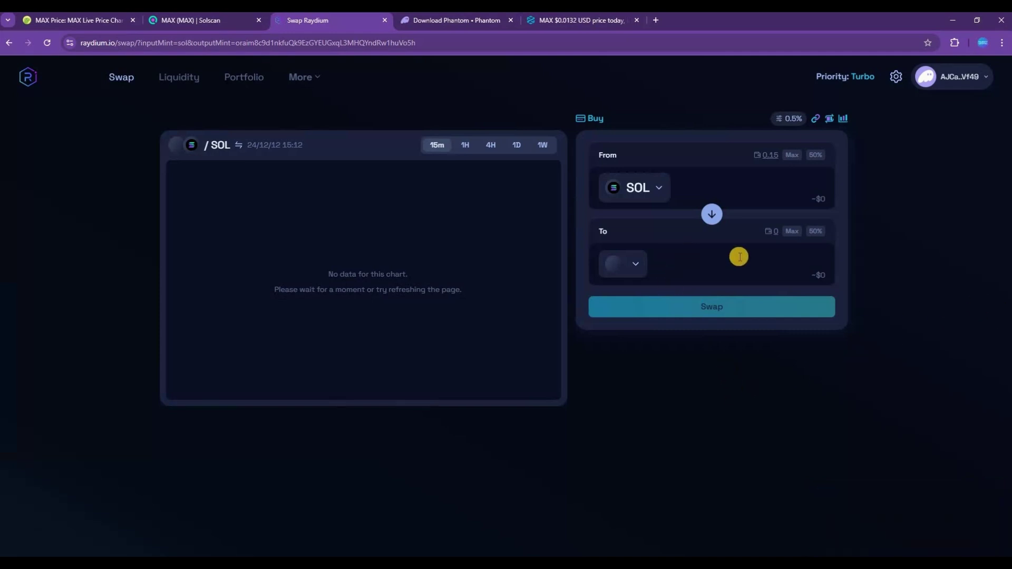
- Choose MAX as the token to receive in the swap, finding it by the copied token address
click(634, 268)
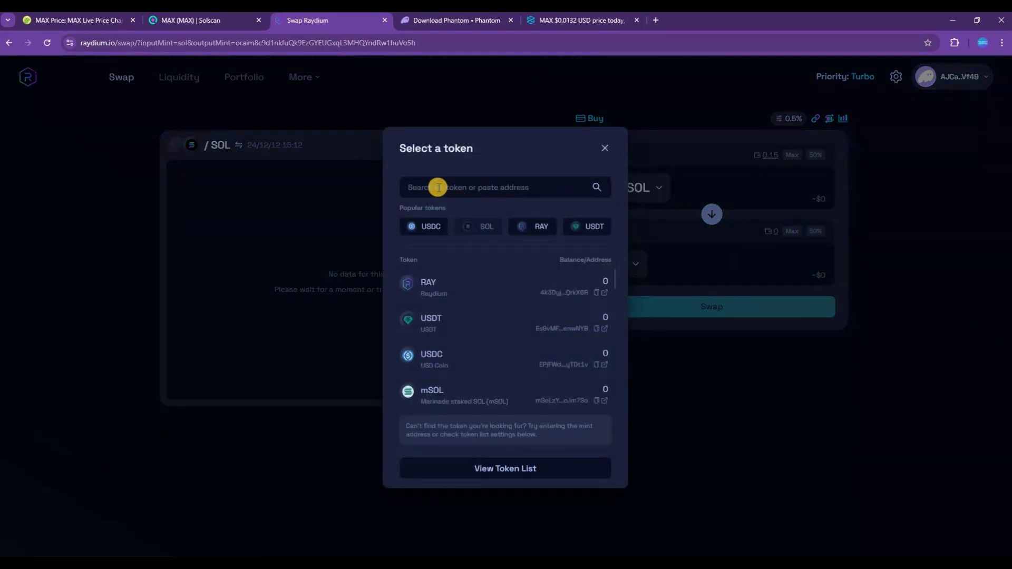
key(ctrl+v)
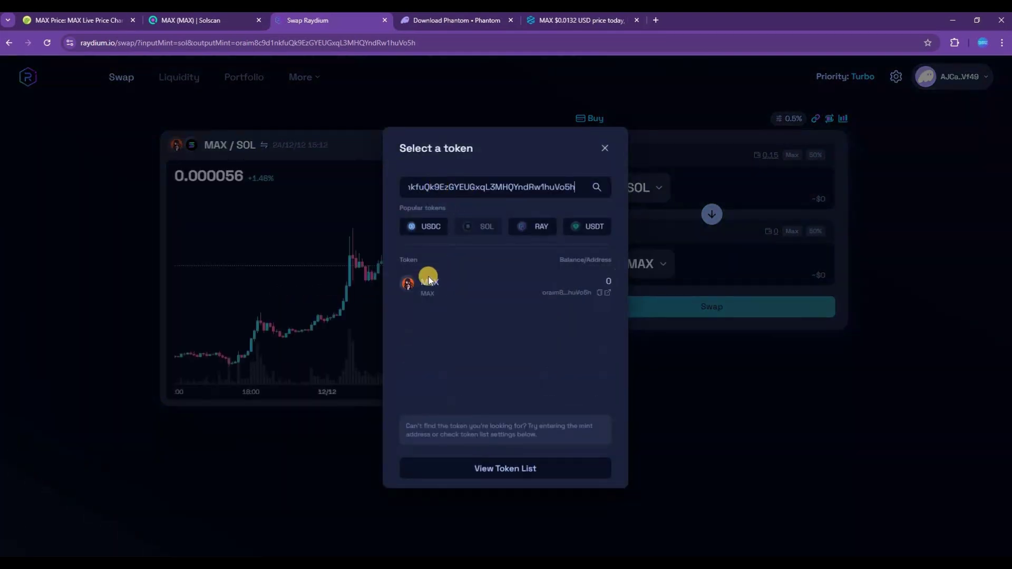
click(425, 299)
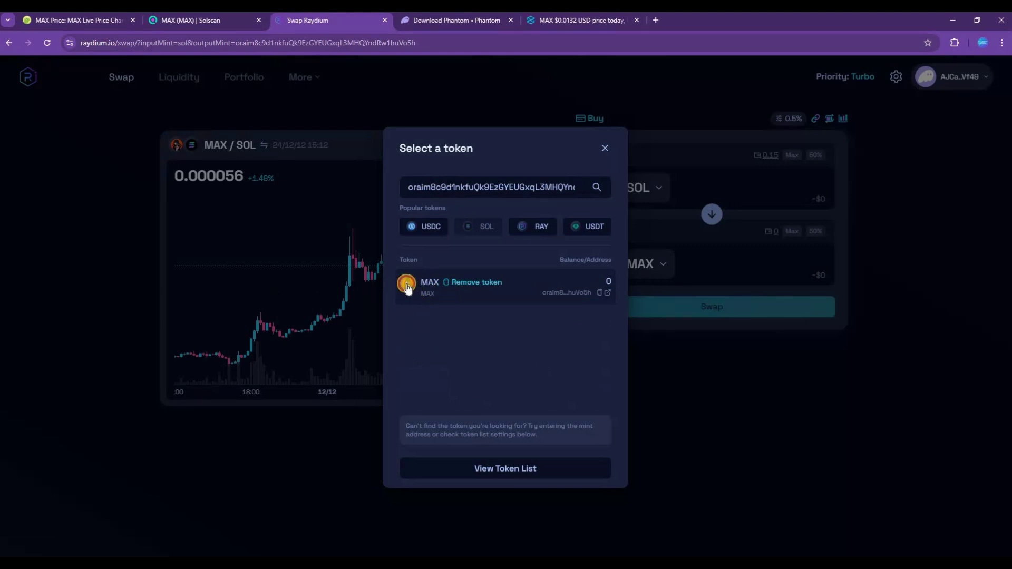
click(407, 285)
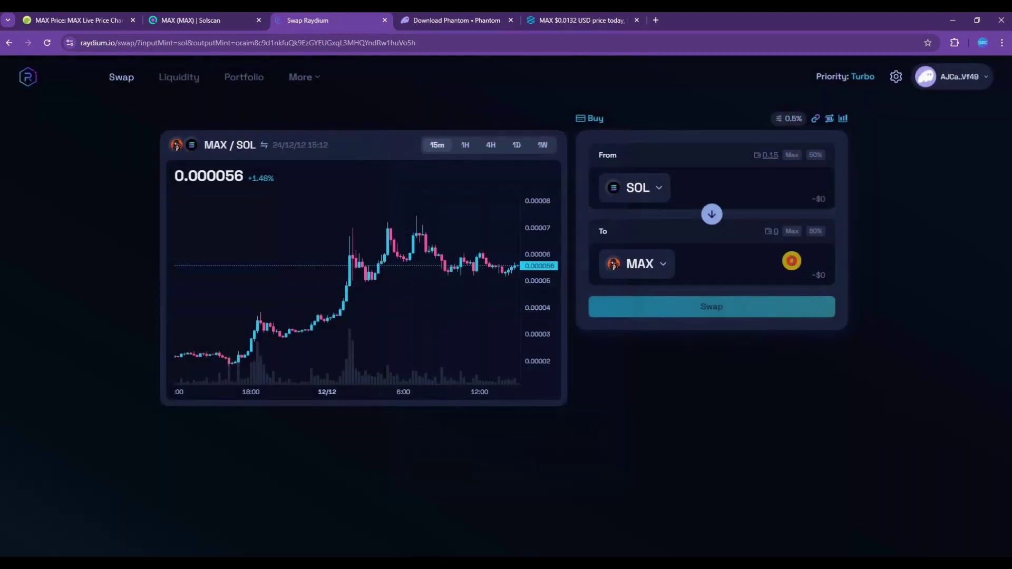
- Set the amount of MAX to receive to 1,000, submit the swap from SOL, and approve the transaction in the Phantom wallet
click(792, 260)
text(1000)
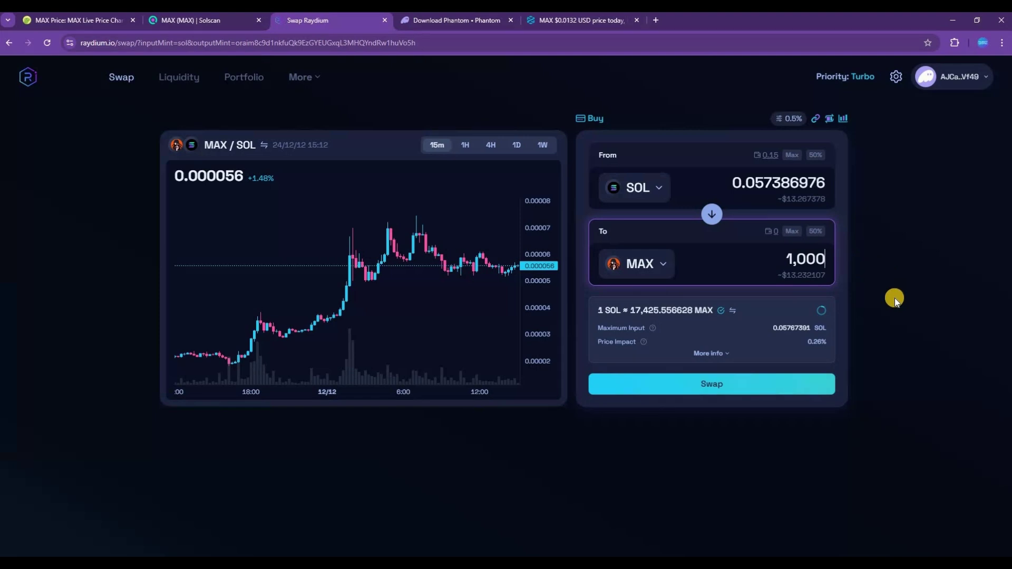
click(721, 388)
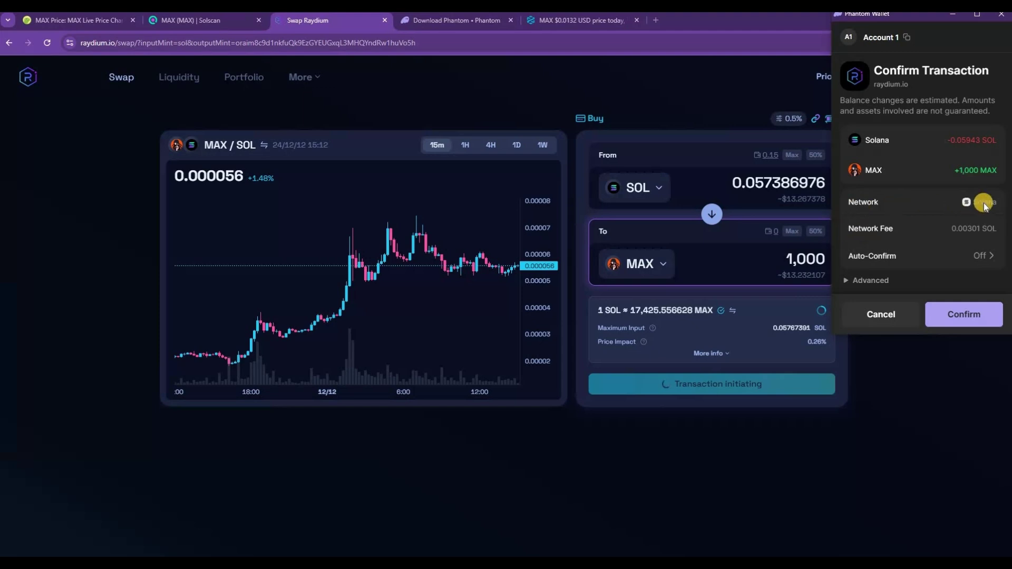
scroll(896, 232, down, 1)
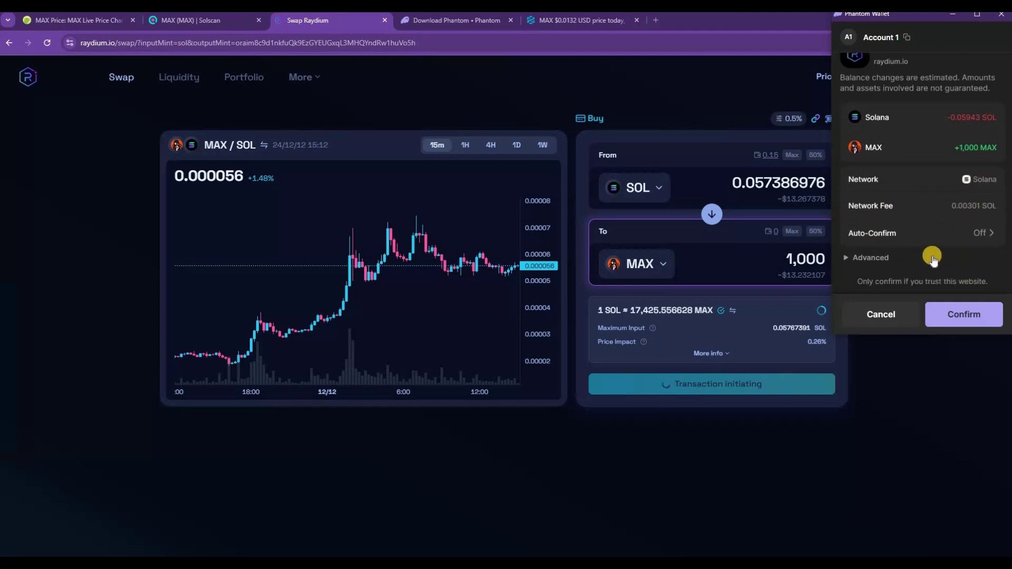
click(969, 315)
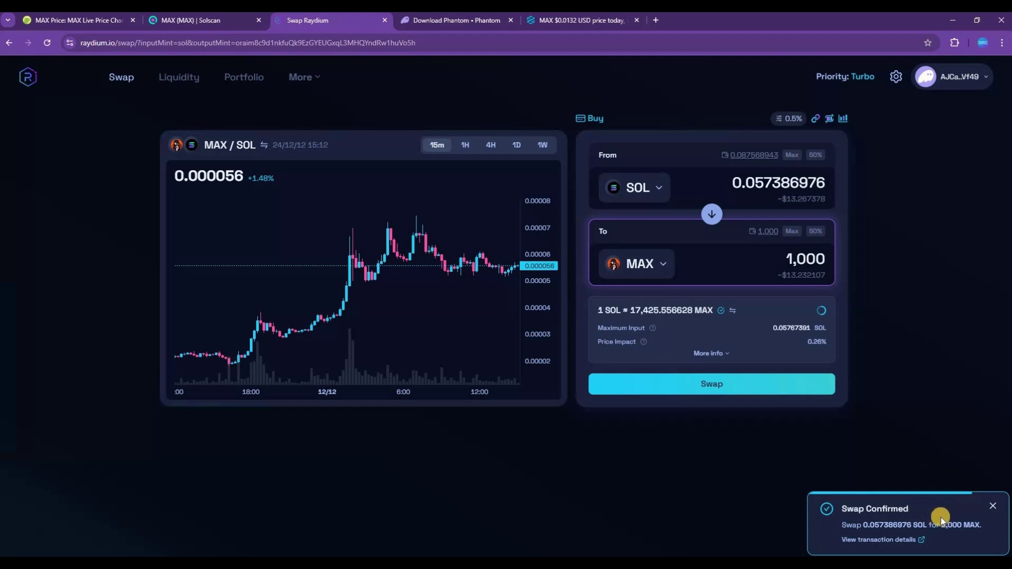
- View the completed swap's transaction details on Solscan and open the Phantom wallet to check its balance
click(923, 544)
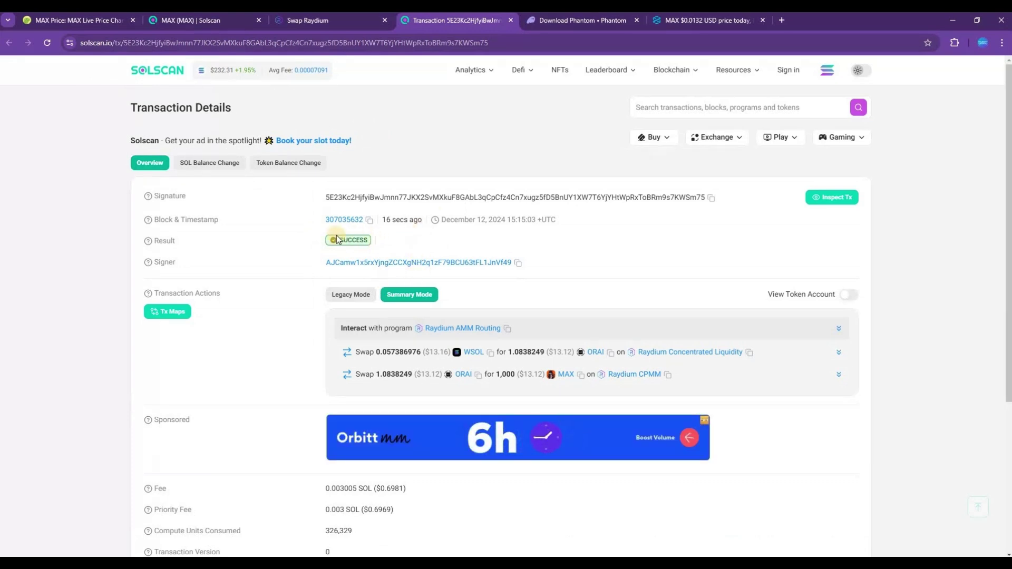
click(956, 45)
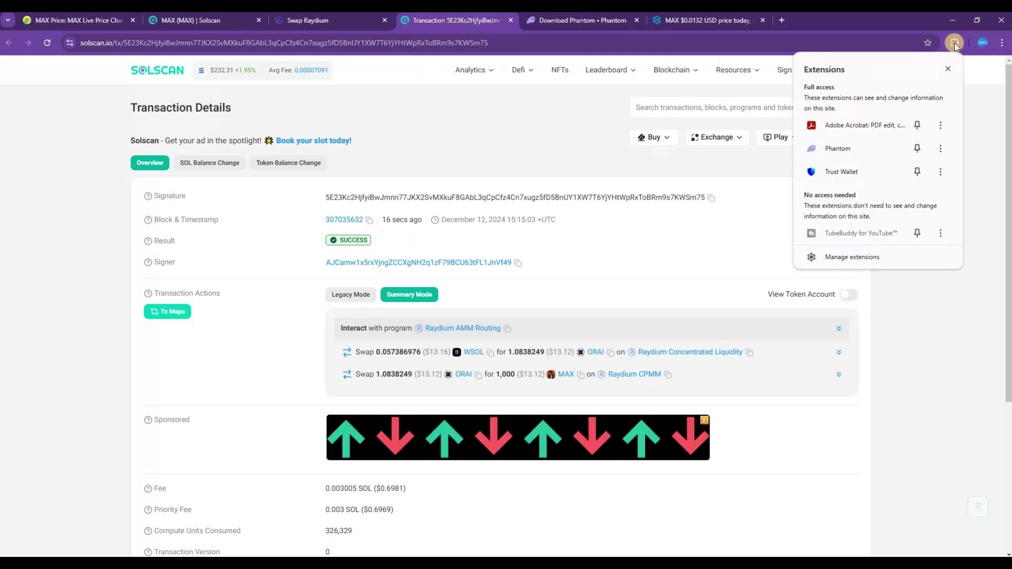
click(847, 150)
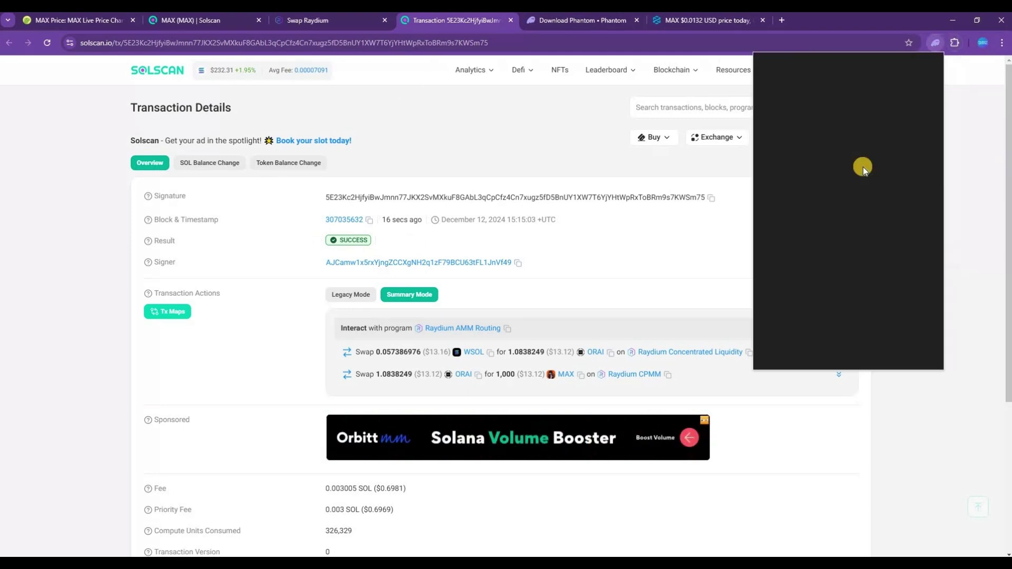